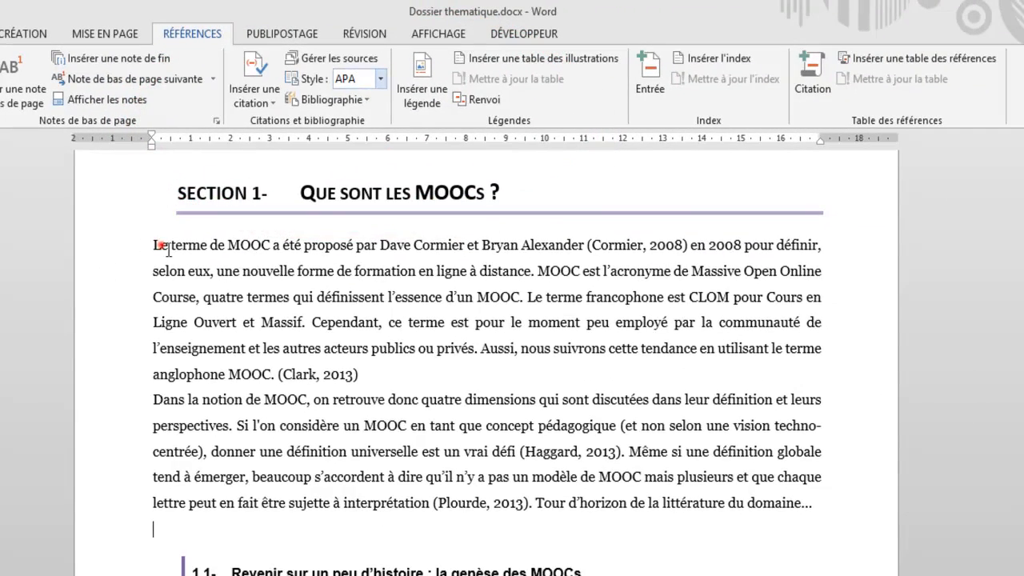
Examine the in-text citations in the two introductory paragraphs of Section 1.
{"action": "left_click_drag", "start_coordinate": [164, 246], "coordinate": [827, 505]}
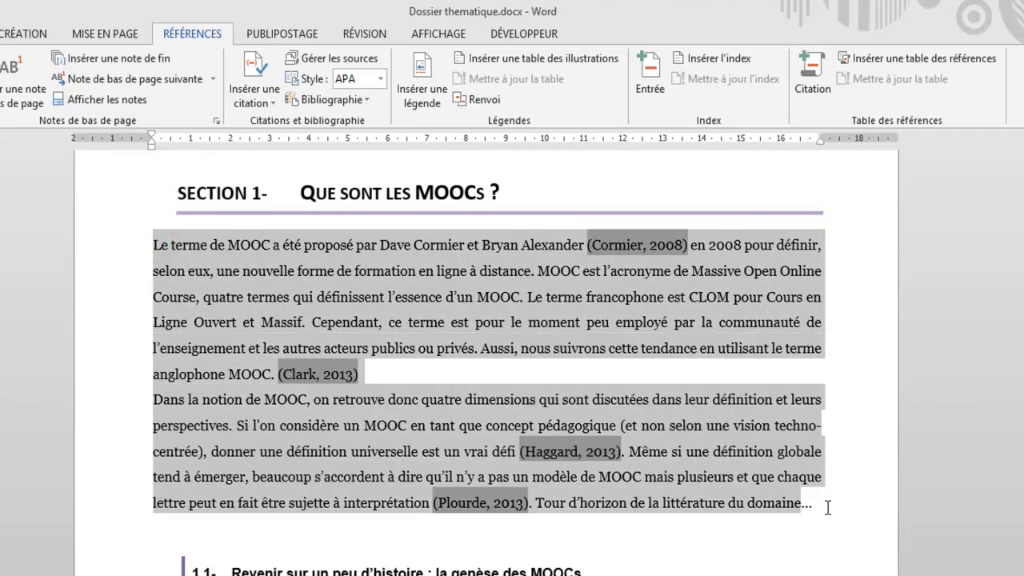
{"action": "left_click", "coordinate": [451, 566]}
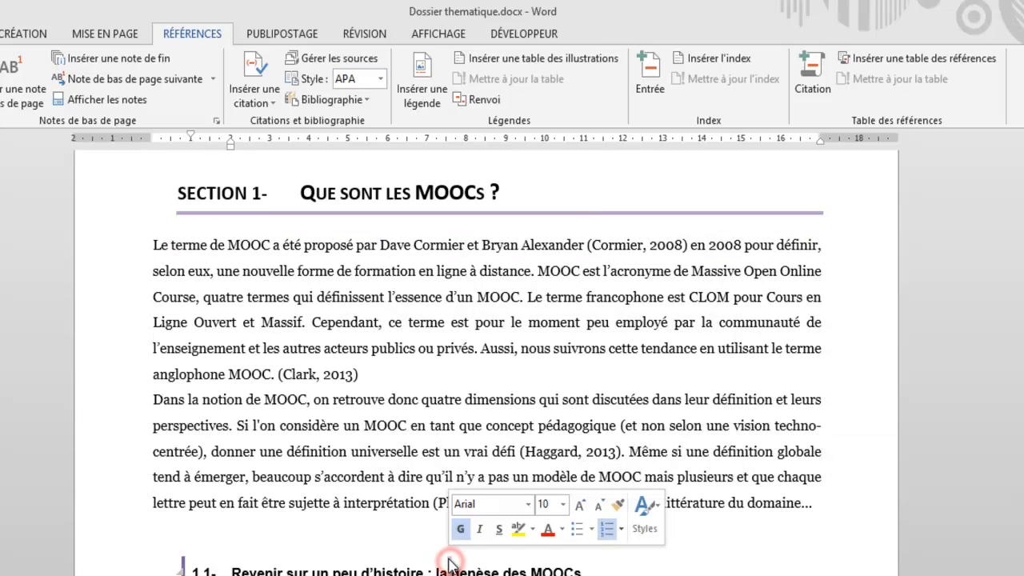
{"action": "key", "text": "Down"}
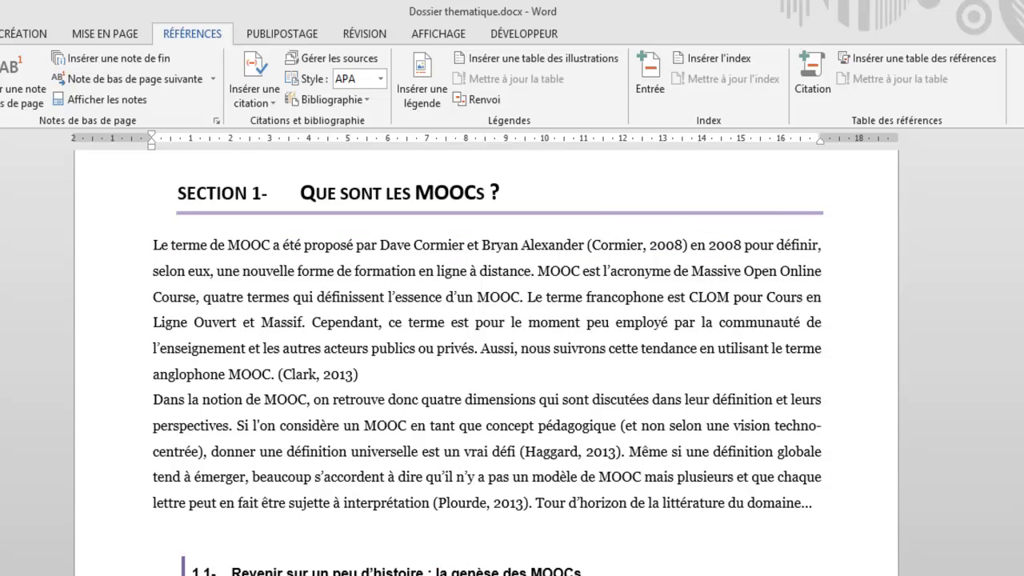
{"action": "left_click", "coordinate": [605, 243]}
{"action": "left_click", "coordinate": [340, 374]}
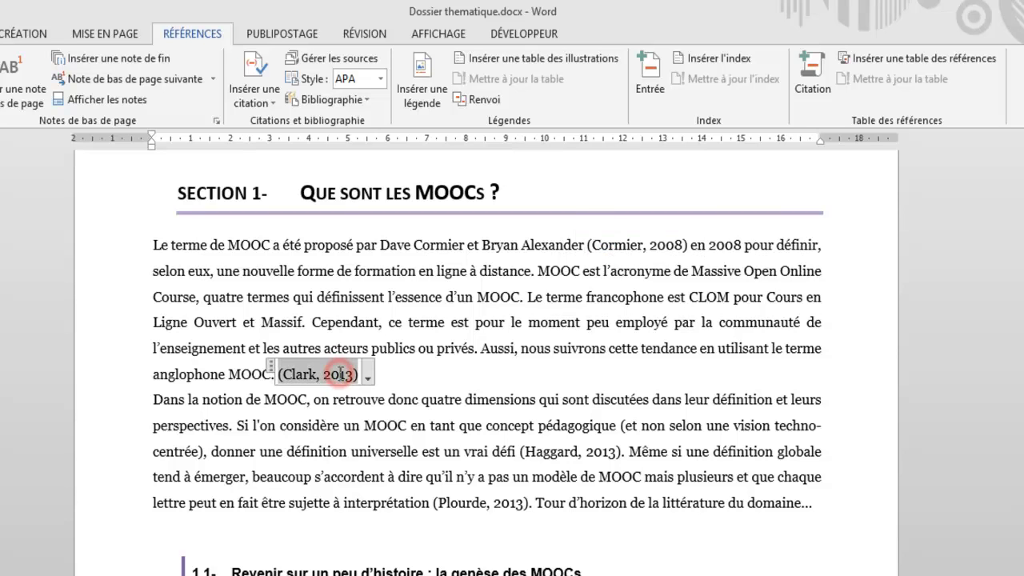
{"action": "left_click", "coordinate": [504, 504]}
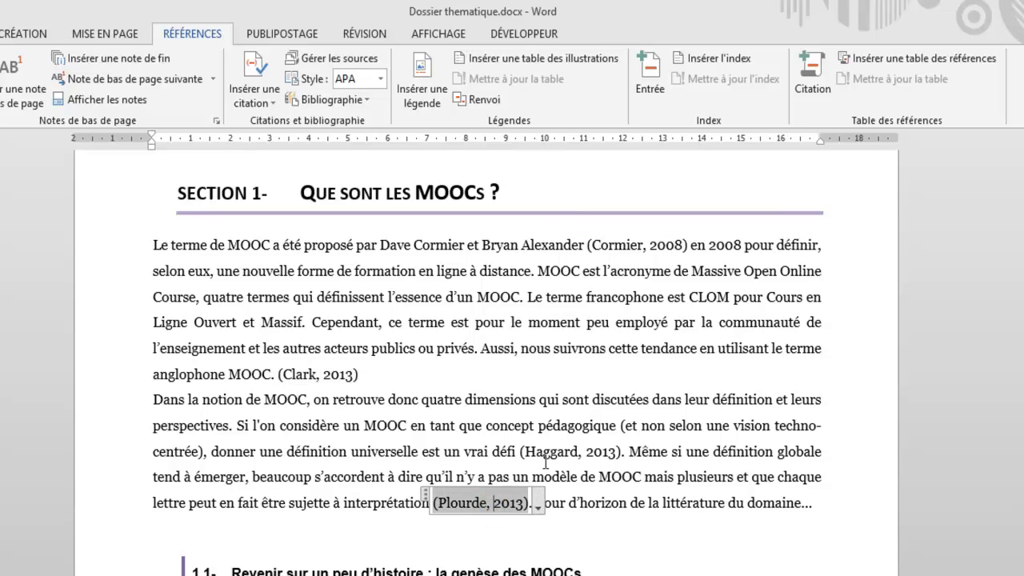
{"action": "left_click", "coordinate": [549, 448]}
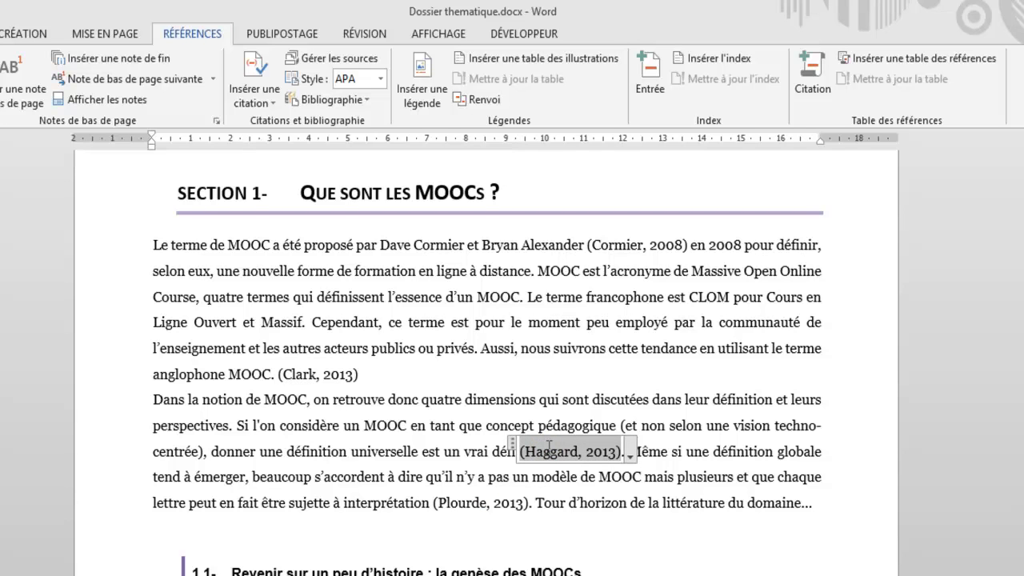
Start adding a new source for a citation at the end of the second paragraph of Section 1.
{"action": "left_click", "coordinate": [831, 504]}
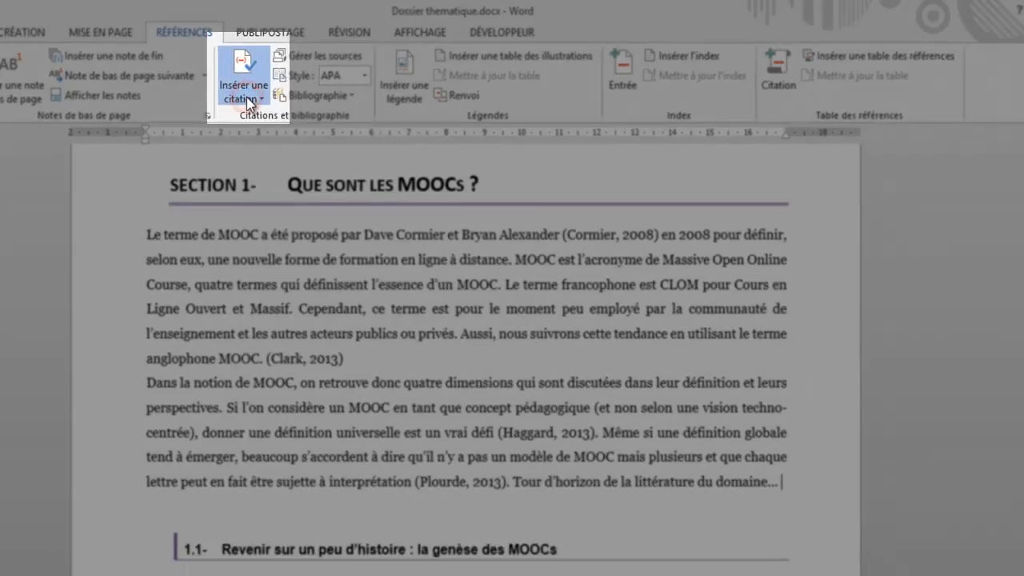
{"action": "left_click", "coordinate": [257, 102]}
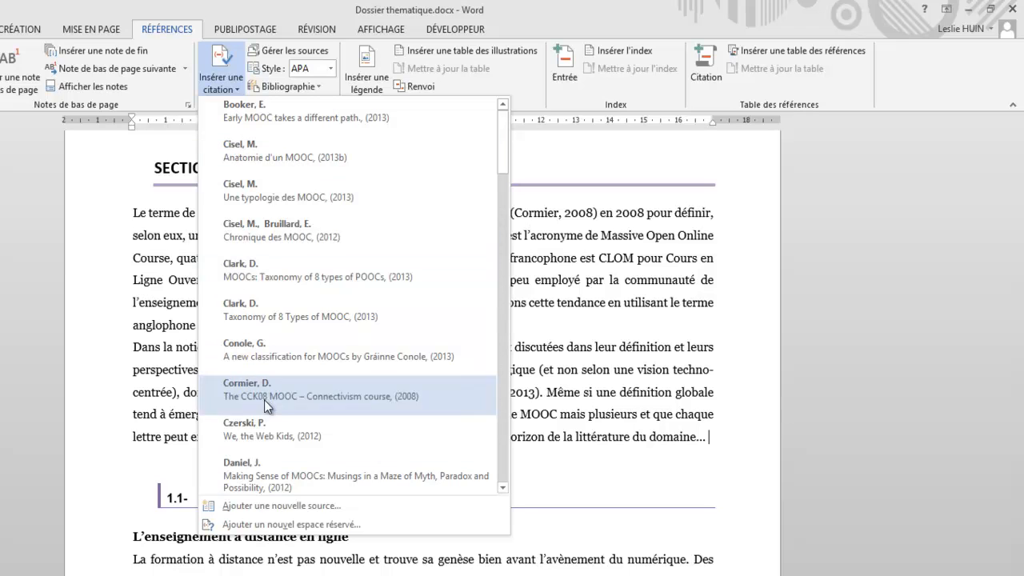
{"action": "left_click", "coordinate": [259, 506]}
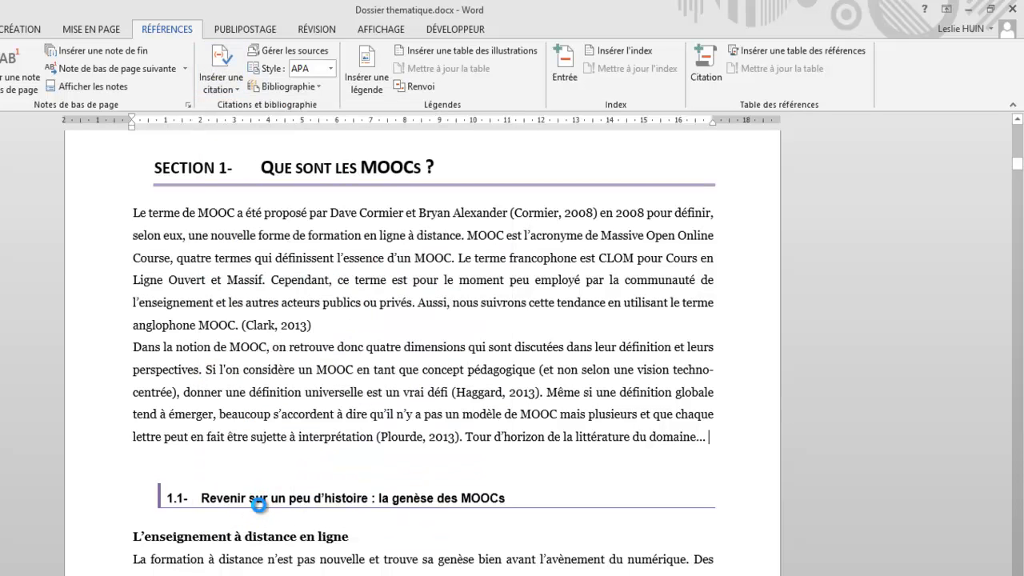
{"action": "left_click_drag", "start_coordinate": [375, 111], "coordinate": [309, 160]}
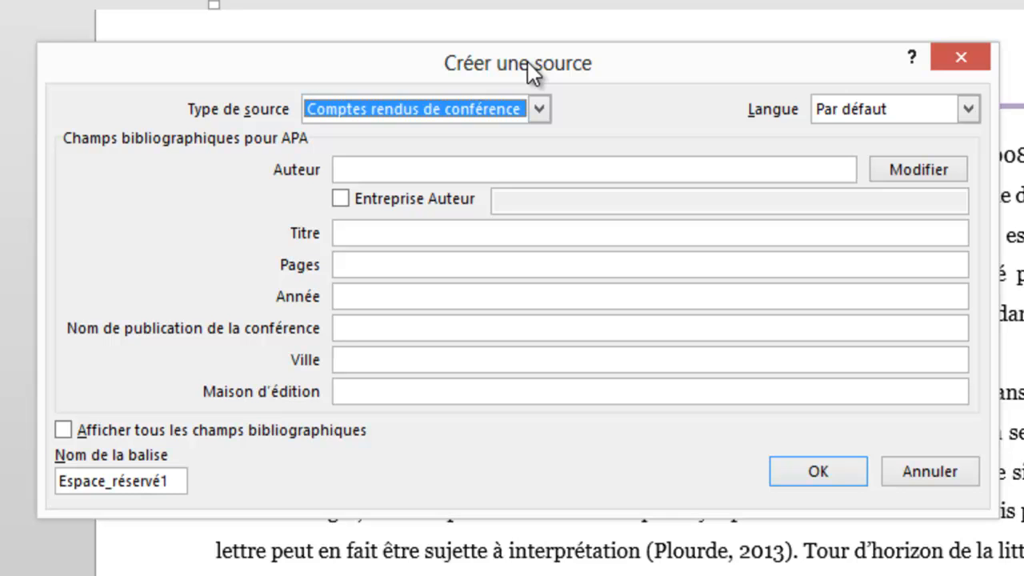
Look through the available source types and set the type to Ouvrage.
{"action": "left_click", "coordinate": [537, 110]}
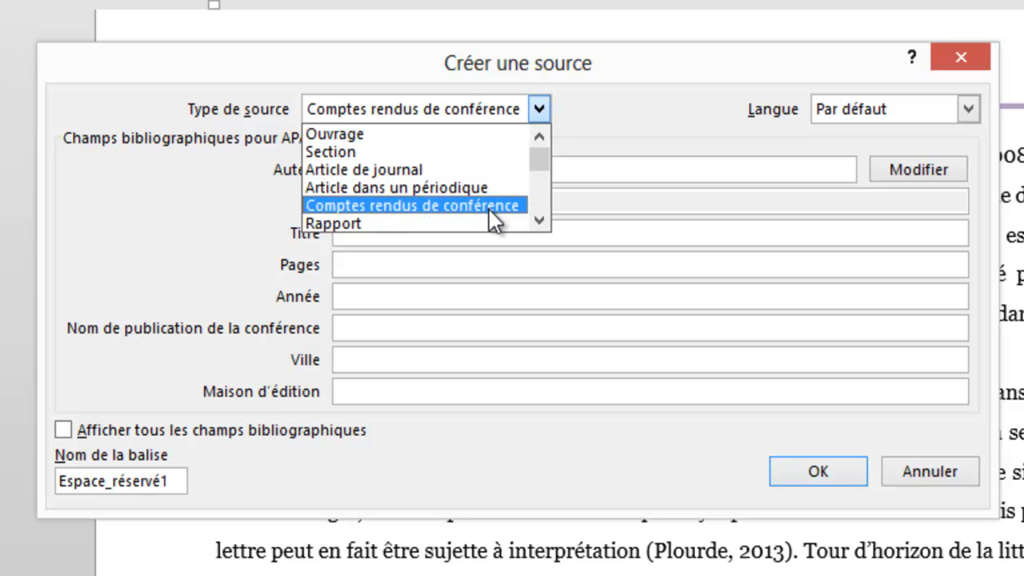
{"action": "left_click_drag", "start_coordinate": [539, 156], "coordinate": [540, 199]}
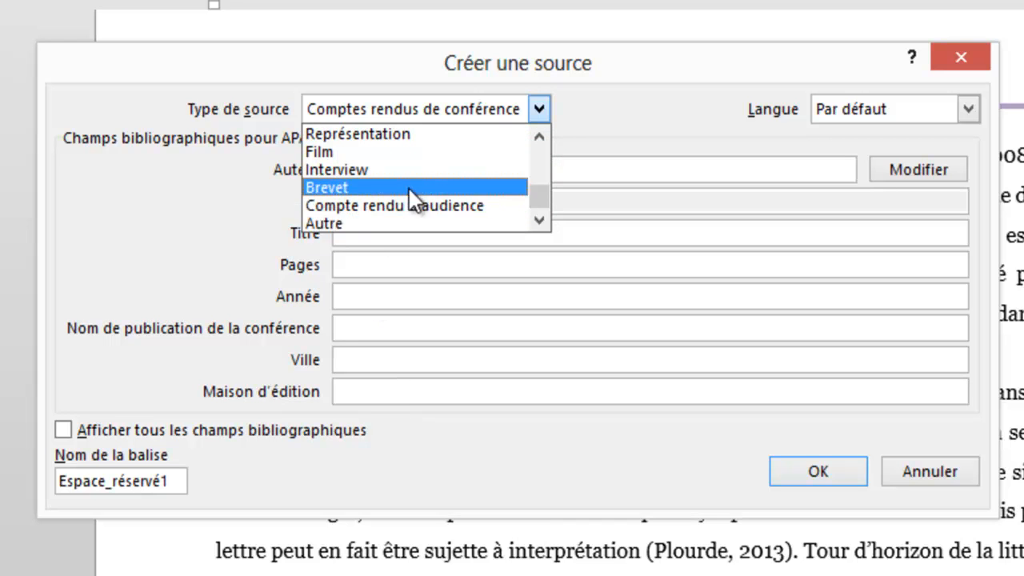
{"action": "left_click_drag", "start_coordinate": [531, 193], "coordinate": [533, 143]}
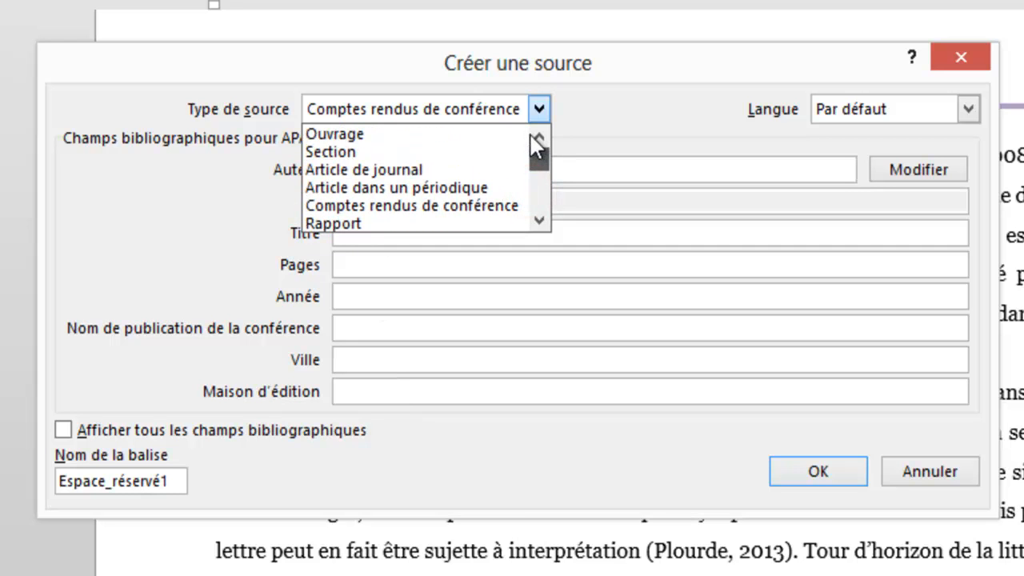
{"action": "left_click", "coordinate": [359, 136]}
Examine the Auteur, Titre, Année, Ville and Maison d'édition fields offered for a book source.
{"action": "left_click", "coordinate": [335, 164]}
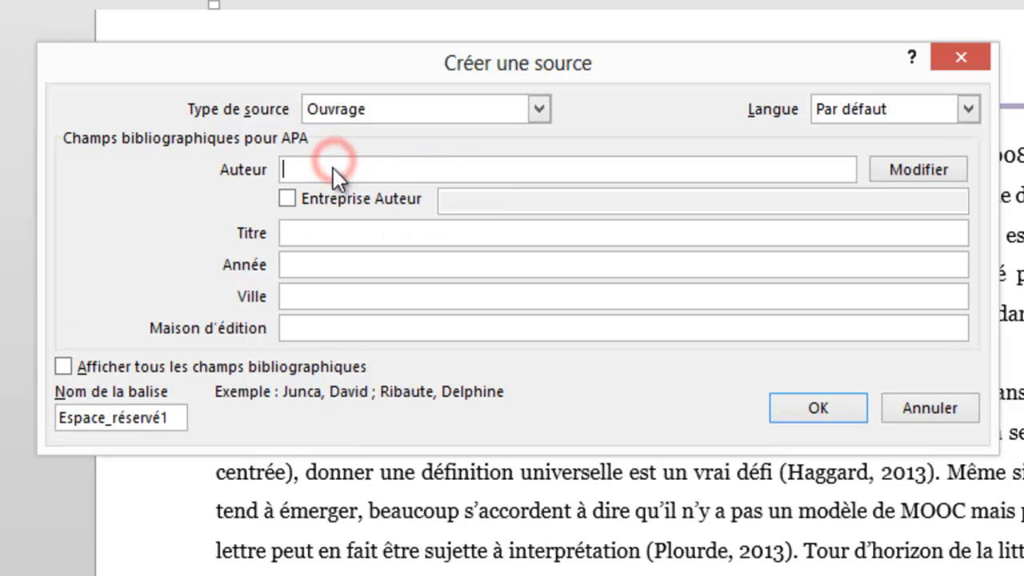
{"action": "left_click", "coordinate": [327, 230]}
{"action": "left_click", "coordinate": [323, 271]}
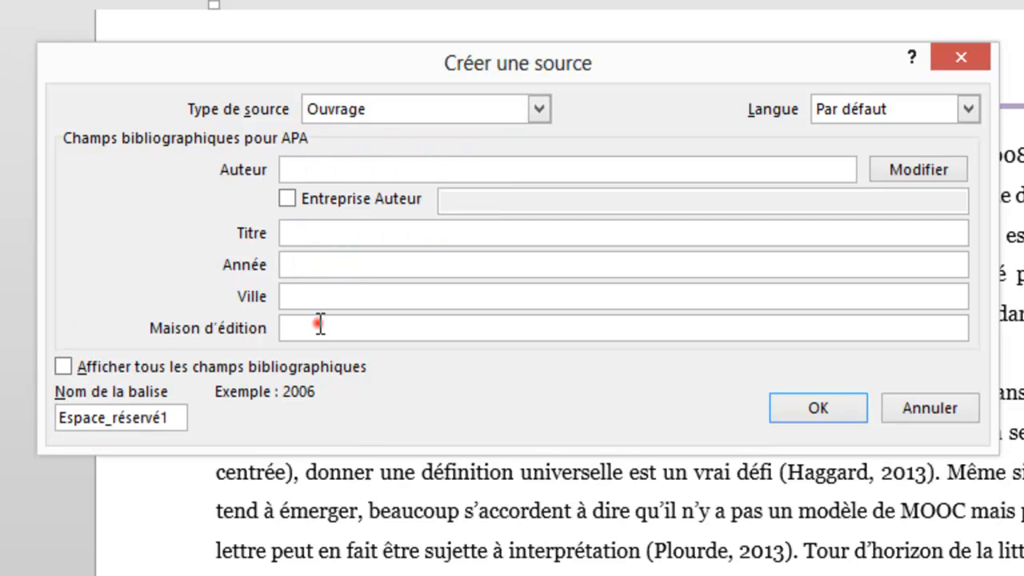
{"action": "left_click", "coordinate": [320, 325]}
{"action": "left_click", "coordinate": [306, 296]}
{"action": "left_click", "coordinate": [308, 158]}
{"action": "left_click", "coordinate": [321, 233]}
{"action": "left_click", "coordinate": [328, 269]}
Set the source's title to "Titre de mon ouvrage" and its year to 2014.
{"action": "left_click", "coordinate": [381, 235]}
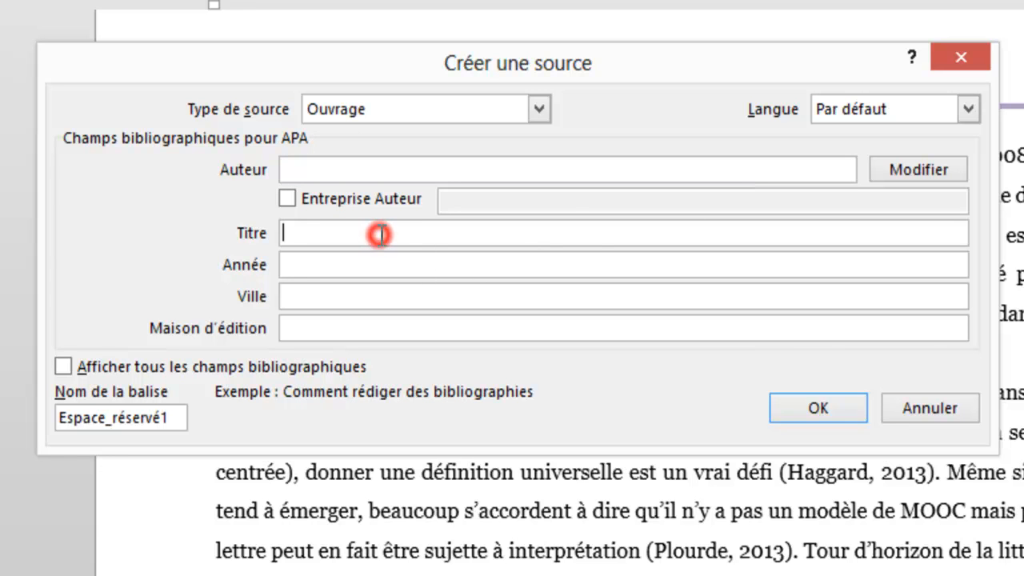
{"action": "type", "text": "Titre"}
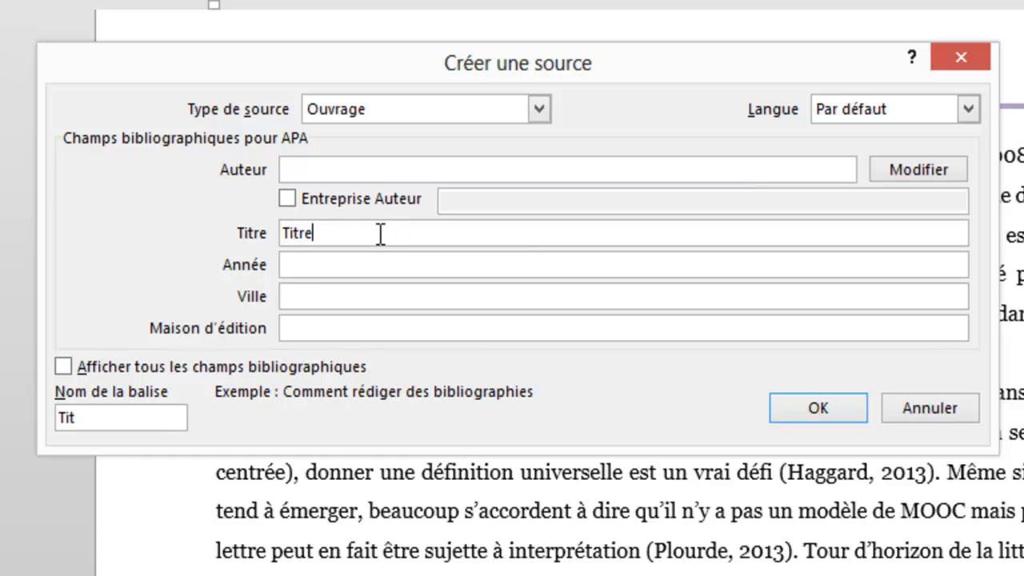
{"action": "type", "text": " de mon ouvrage"}
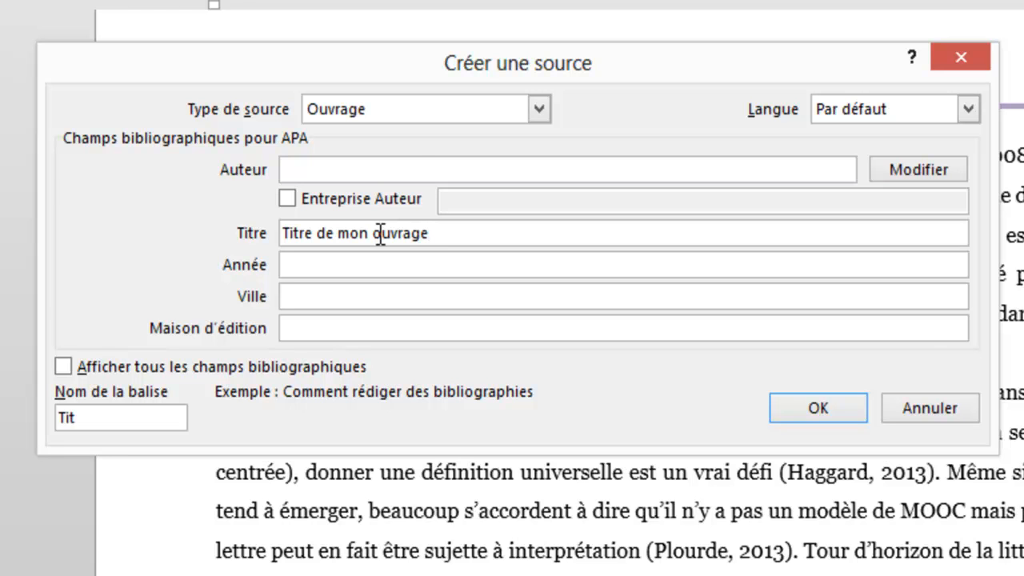
{"action": "left_click", "coordinate": [397, 272]}
{"action": "type", "text": "2014"}
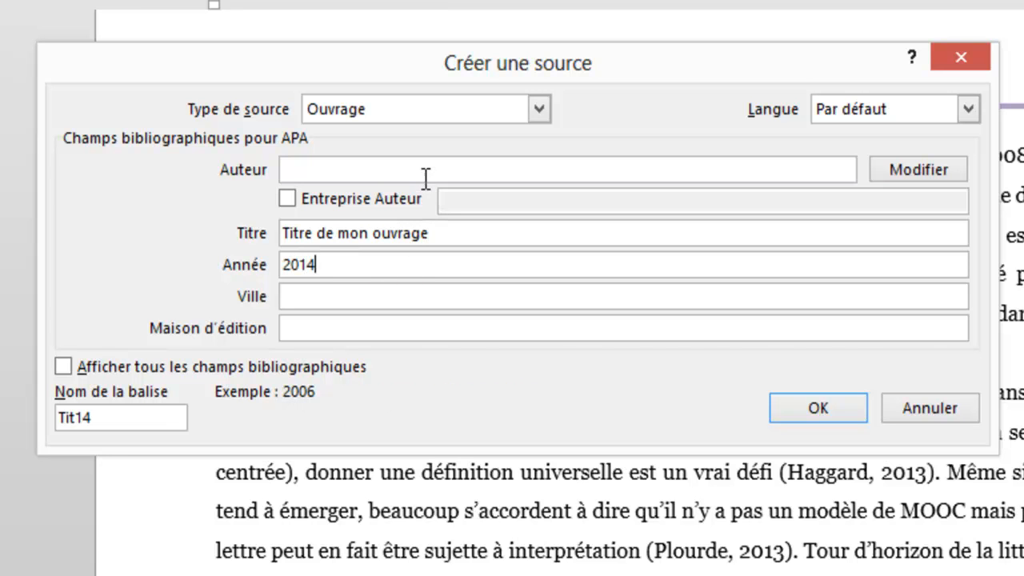
Add the first author to the source's name list with surname Auteur1 and first name A.
{"action": "left_click", "coordinate": [426, 172]}
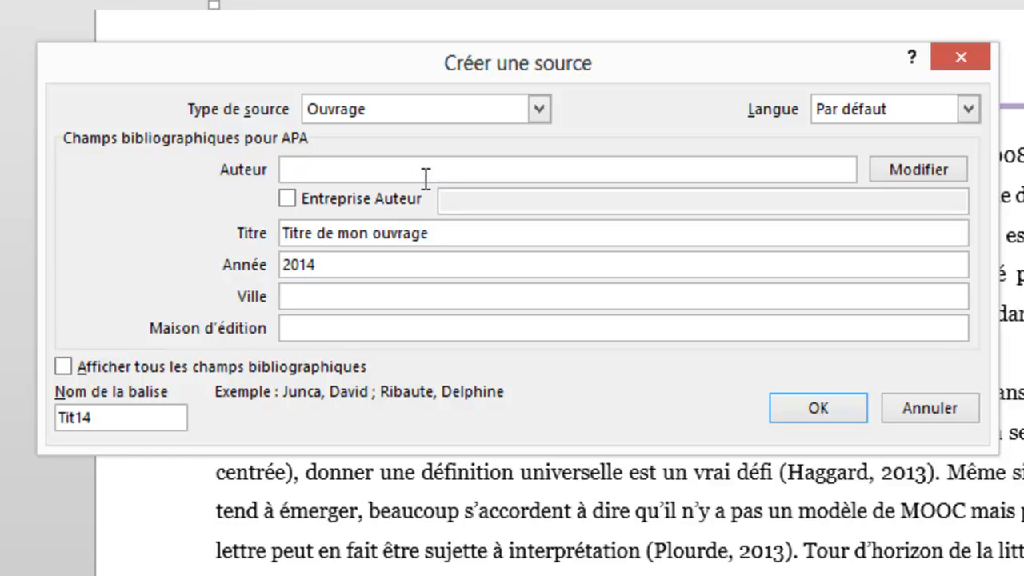
{"action": "left_click", "coordinate": [895, 173]}
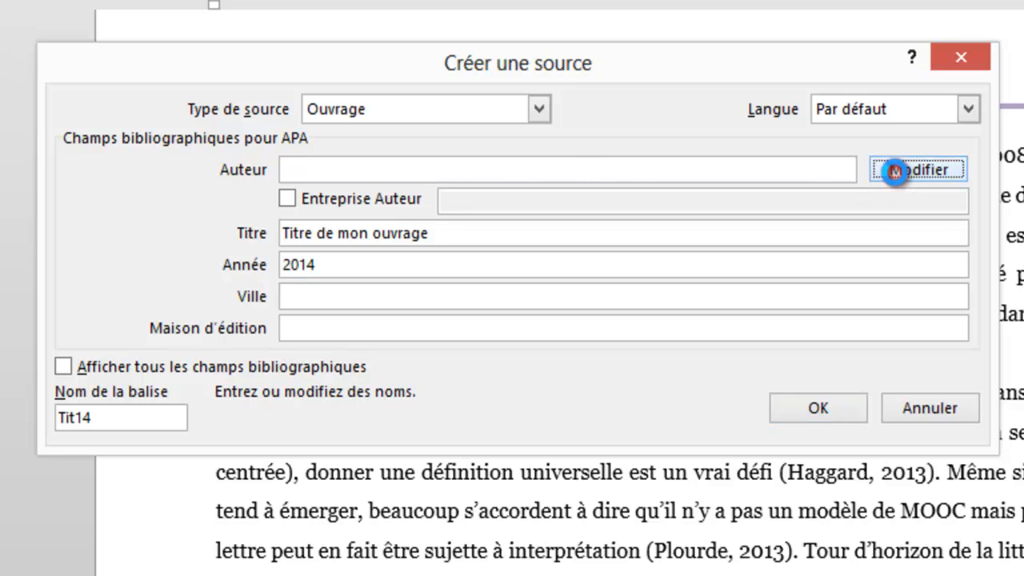
{"action": "left_click_drag", "start_coordinate": [887, 336], "coordinate": [843, 104]}
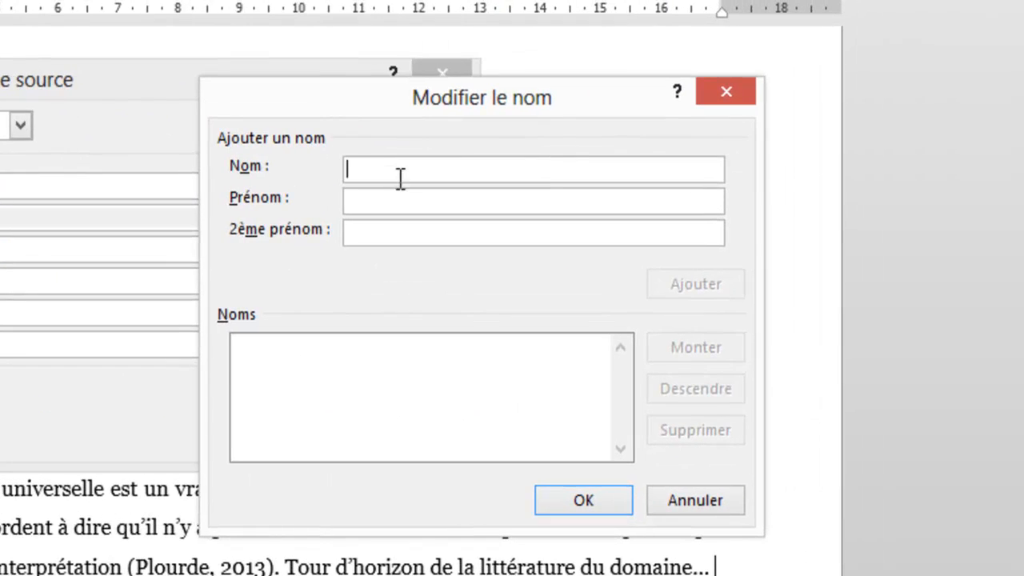
{"action": "left_click", "coordinate": [398, 176]}
{"action": "type", "text": "Aute"}
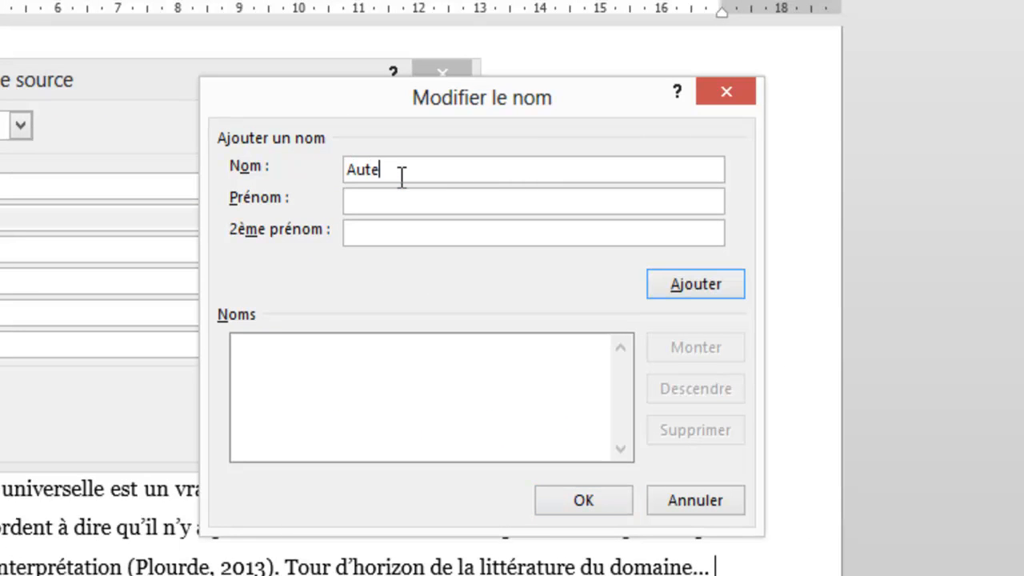
{"action": "type", "text": "ur1"}
{"action": "key", "text": "Tab"}
{"action": "type", "text": "A."}
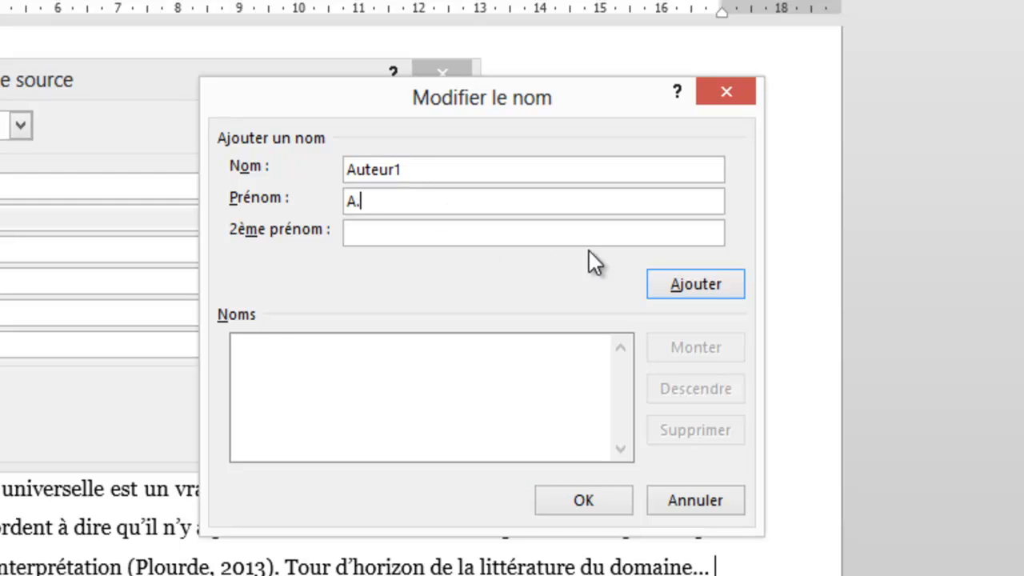
{"action": "left_click", "coordinate": [699, 287]}
Add a second author with surname Auteur2 and first name B., and apply the name list to the source.
{"action": "left_click", "coordinate": [448, 168]}
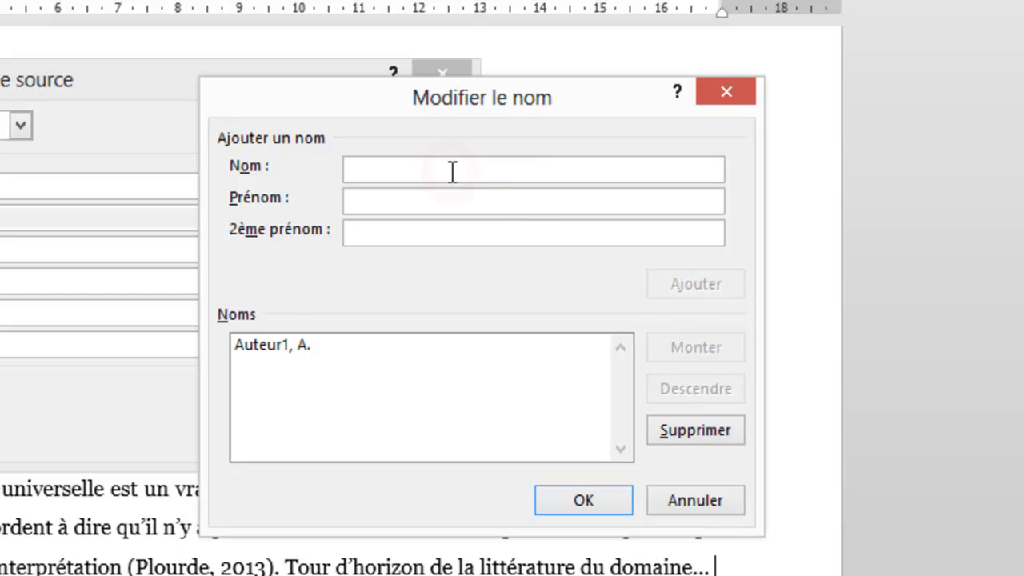
{"action": "type", "text": "Auteur 2"}
{"action": "key", "text": "BackSpace"}
{"action": "key", "text": "BackSpace"}
{"action": "type", "text": "2a"}
{"action": "key", "text": "BackSpace"}
{"action": "key", "text": "Tab"}
{"action": "type", "text": "B."}
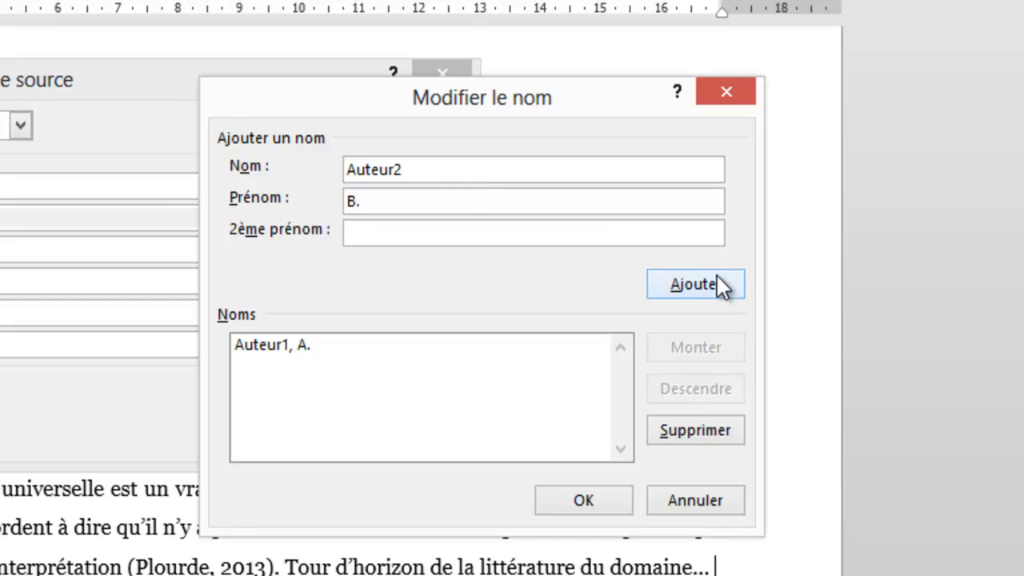
{"action": "left_click", "coordinate": [728, 273]}
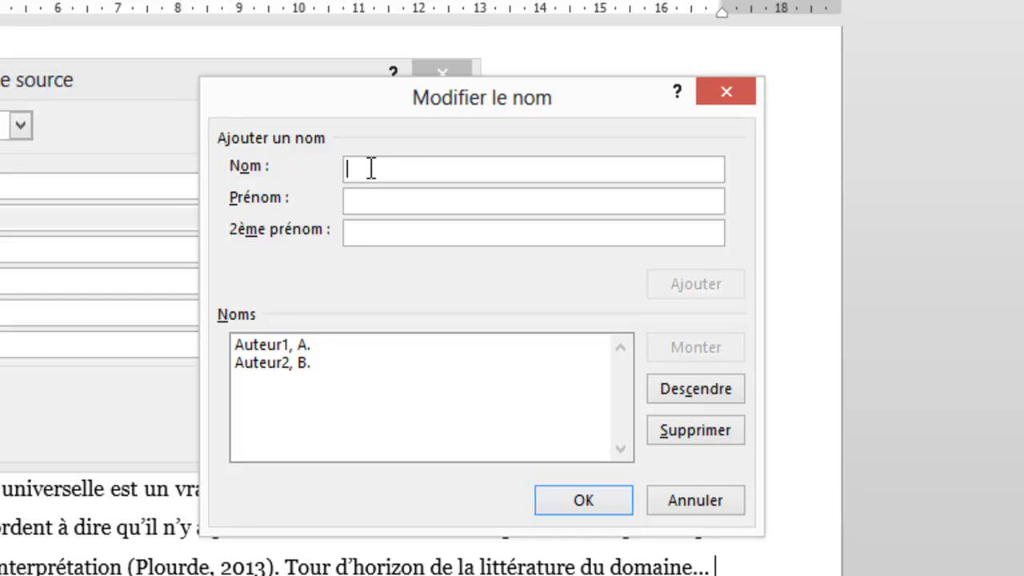
{"action": "left_click", "coordinate": [583, 501]}
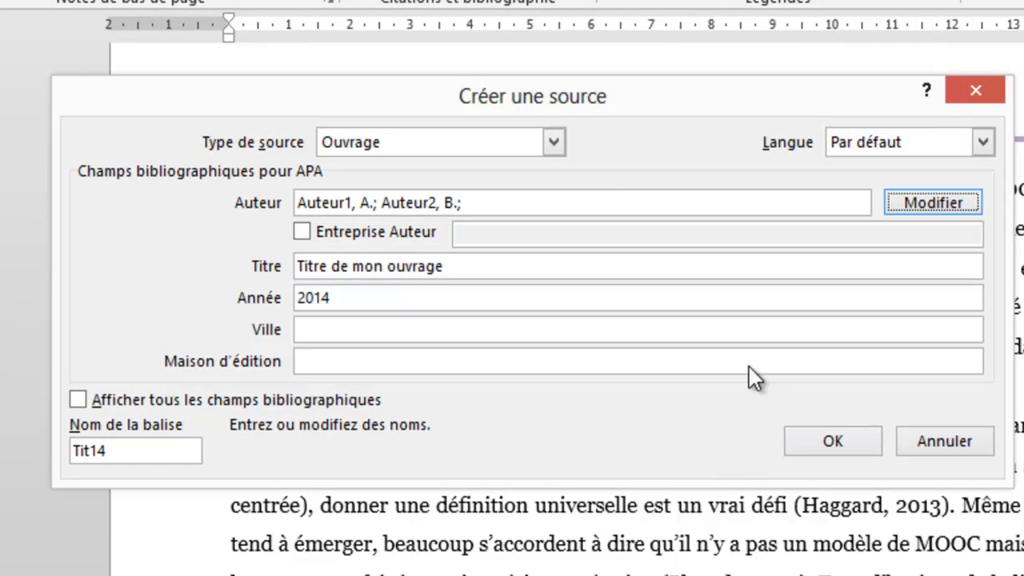
Check the source's author entry, then save the source to insert its citation at the end of the paragraph.
{"action": "left_click_drag", "start_coordinate": [478, 205], "coordinate": [296, 215]}
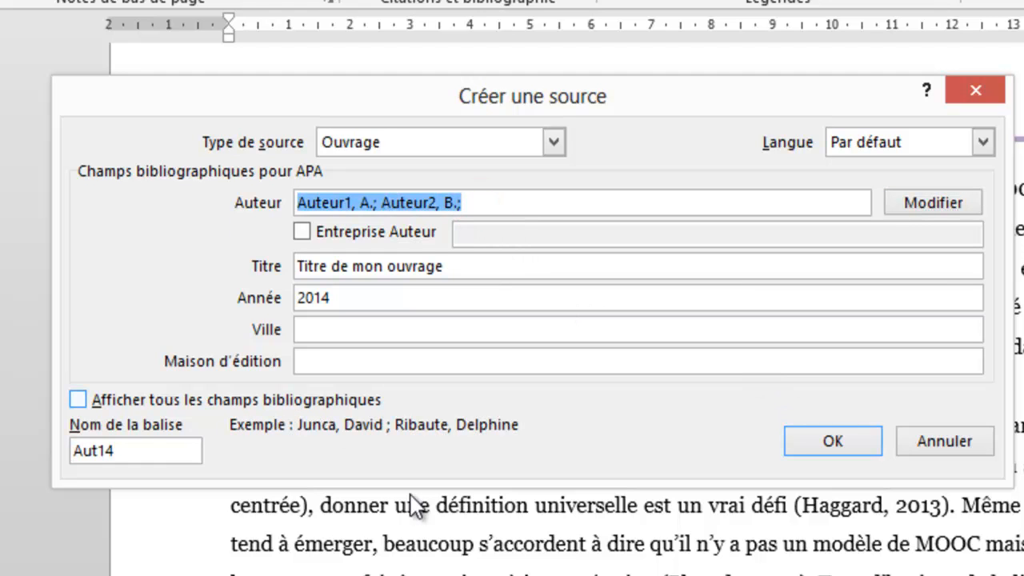
{"action": "left_click", "coordinate": [377, 205]}
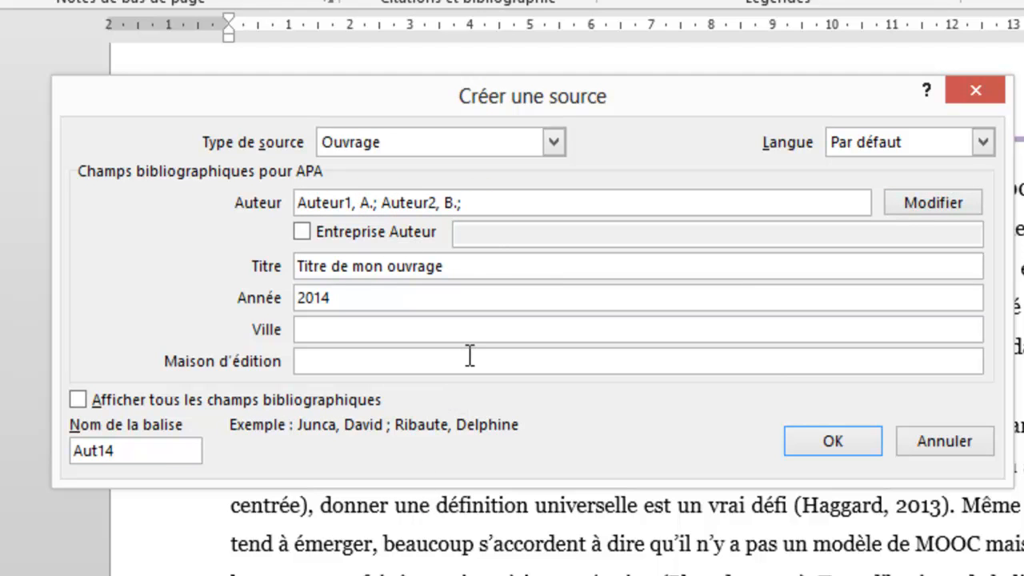
{"action": "left_click", "coordinate": [352, 204]}
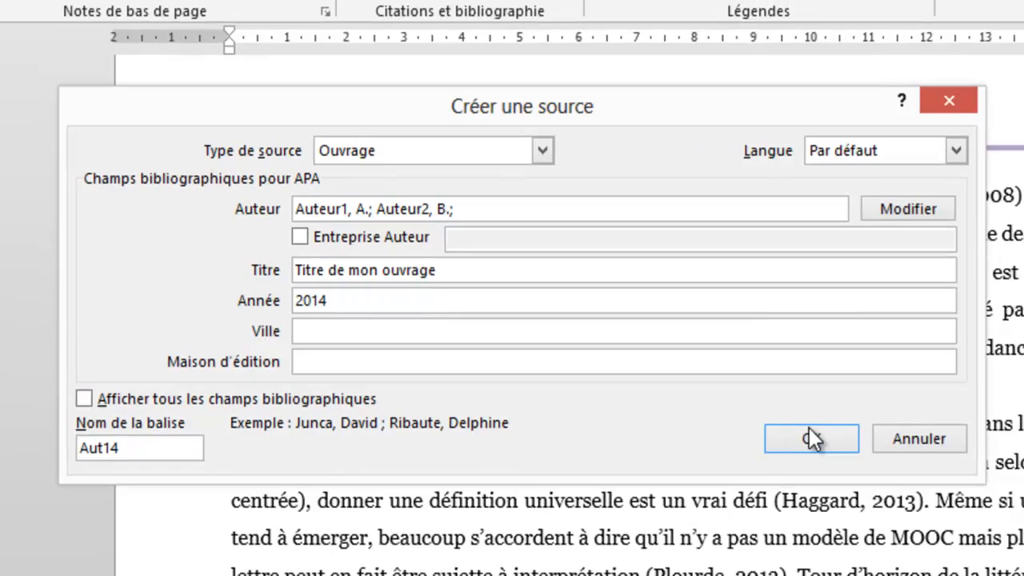
{"action": "left_click", "coordinate": [829, 440]}
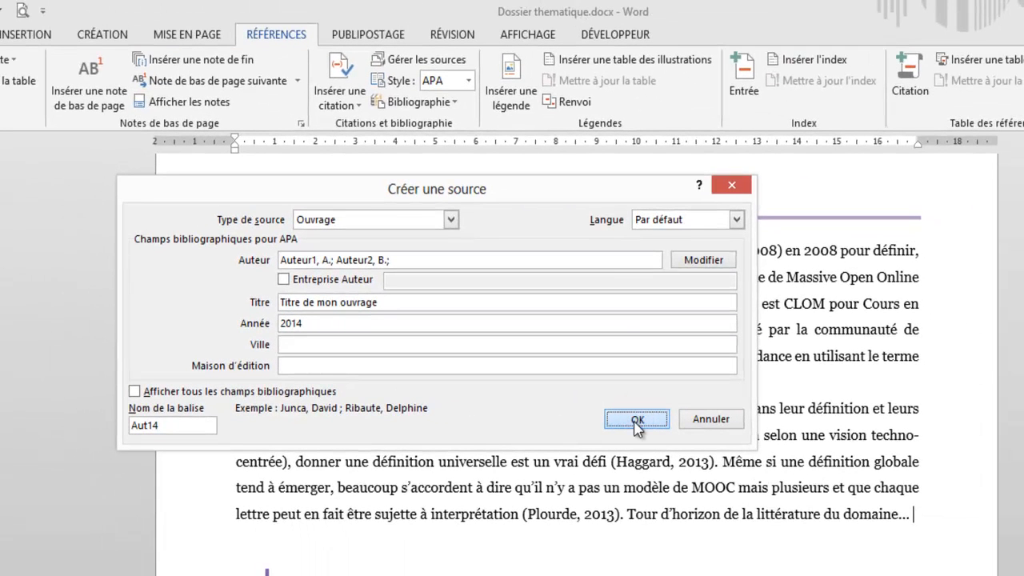
{"action": "left_click", "coordinate": [636, 422]}
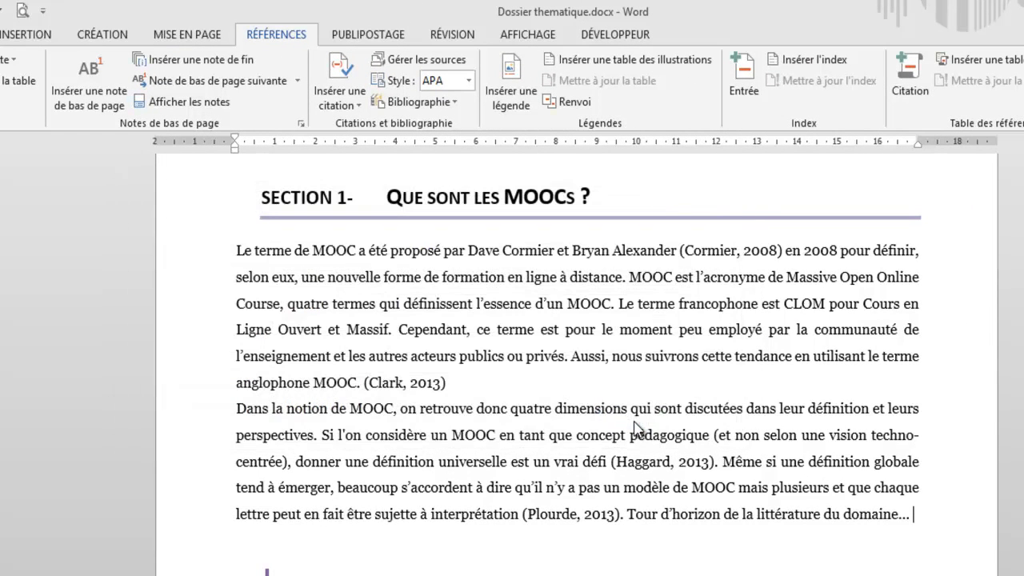
{"action": "left_click_drag", "start_coordinate": [418, 542], "coordinate": [264, 543]}
{"action": "left_click", "coordinate": [481, 544]}
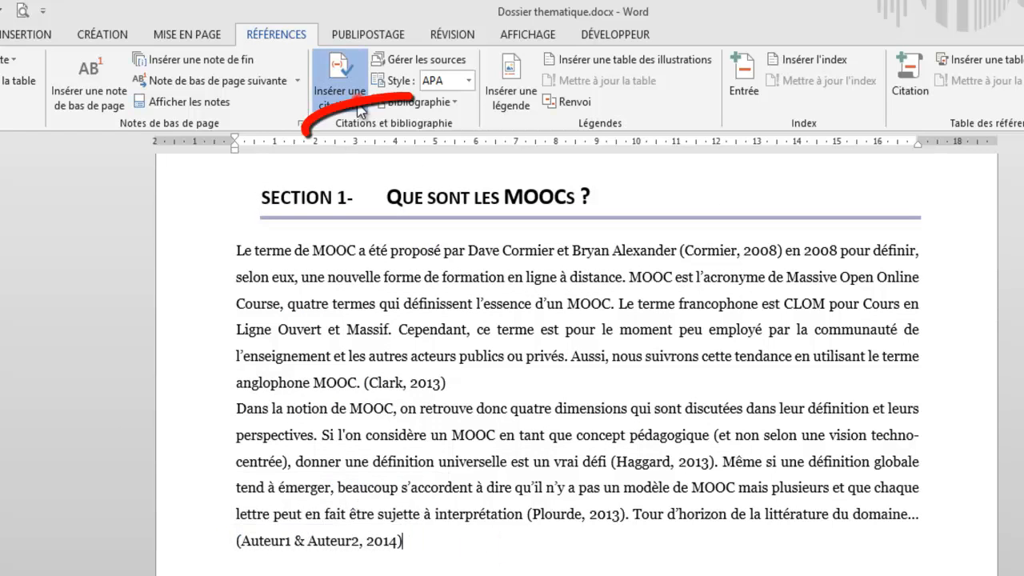
Check the new source "Titre de mon ouvrage" in the list of citable sources, then close the list without inserting a citation.
{"action": "left_click", "coordinate": [344, 92]}
{"action": "left_click", "coordinate": [672, 165]}
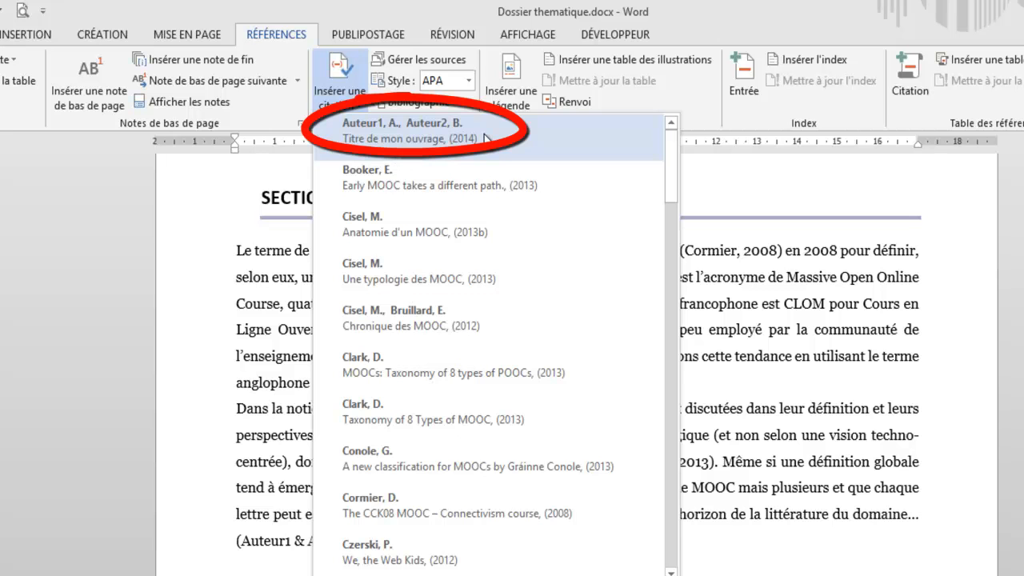
{"action": "left_click", "coordinate": [712, 560]}
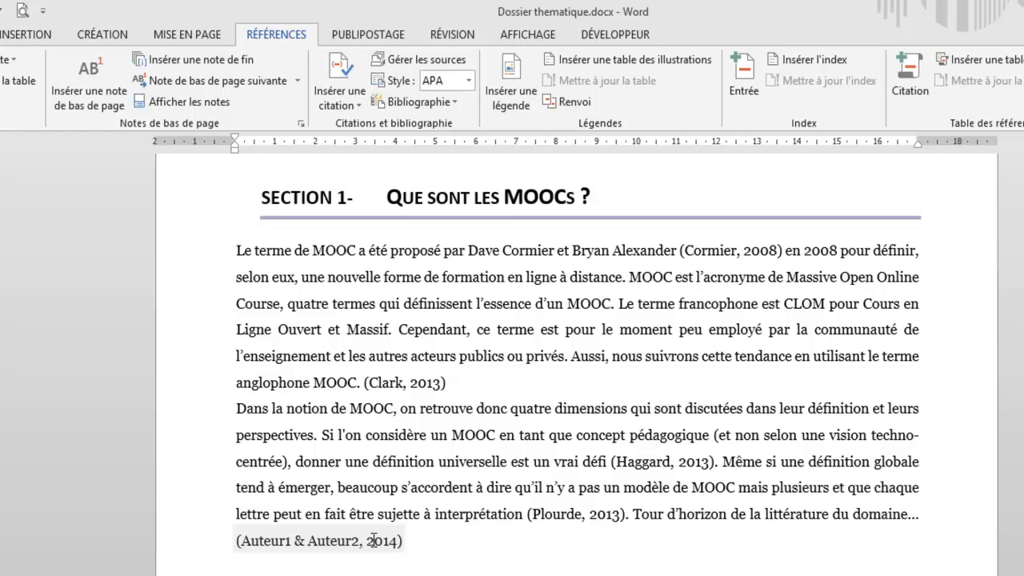
Open the editing options of the Auteur1 & Auteur2 citation, mark its title for suppression, and cancel the change.
{"action": "right_click", "coordinate": [303, 543]}
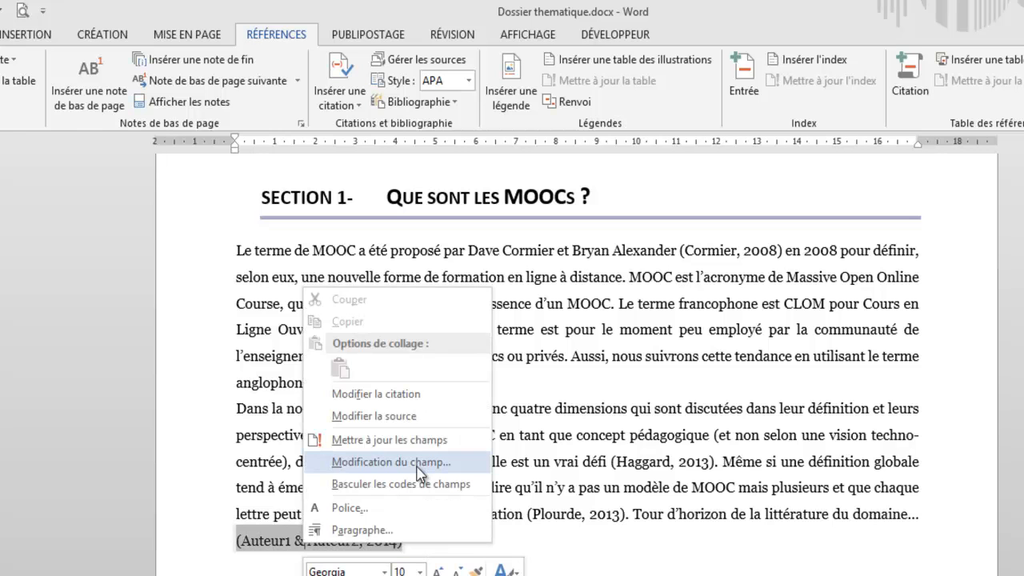
{"action": "left_click", "coordinate": [394, 395]}
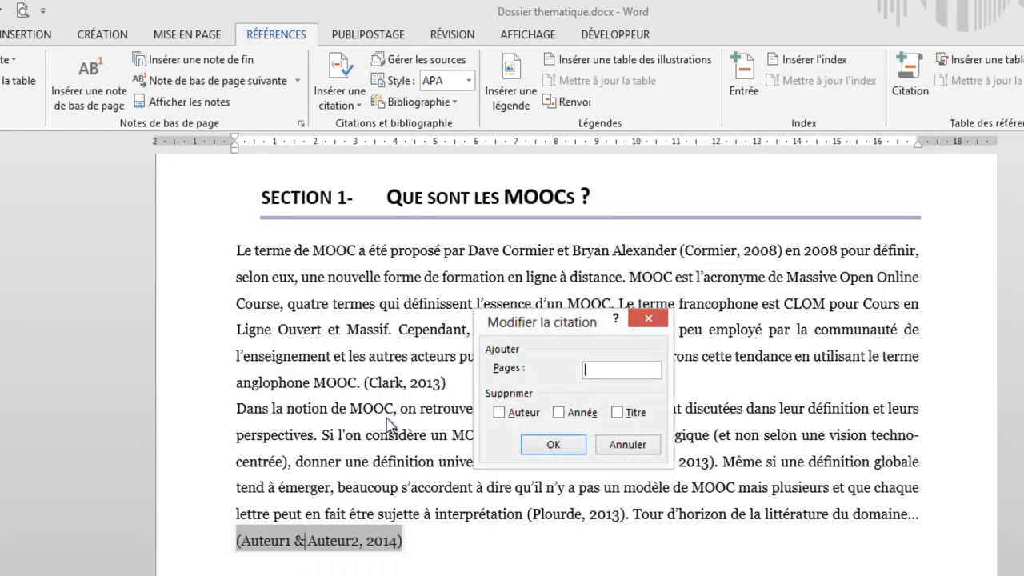
{"action": "left_click", "coordinate": [617, 413]}
{"action": "left_click", "coordinate": [645, 452]}
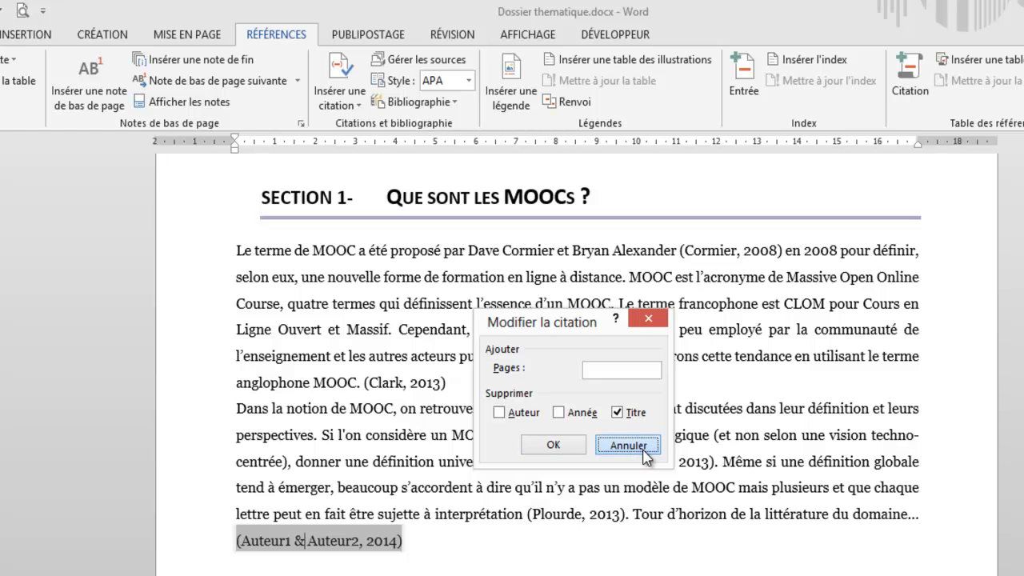
{"action": "left_click", "coordinate": [477, 550]}
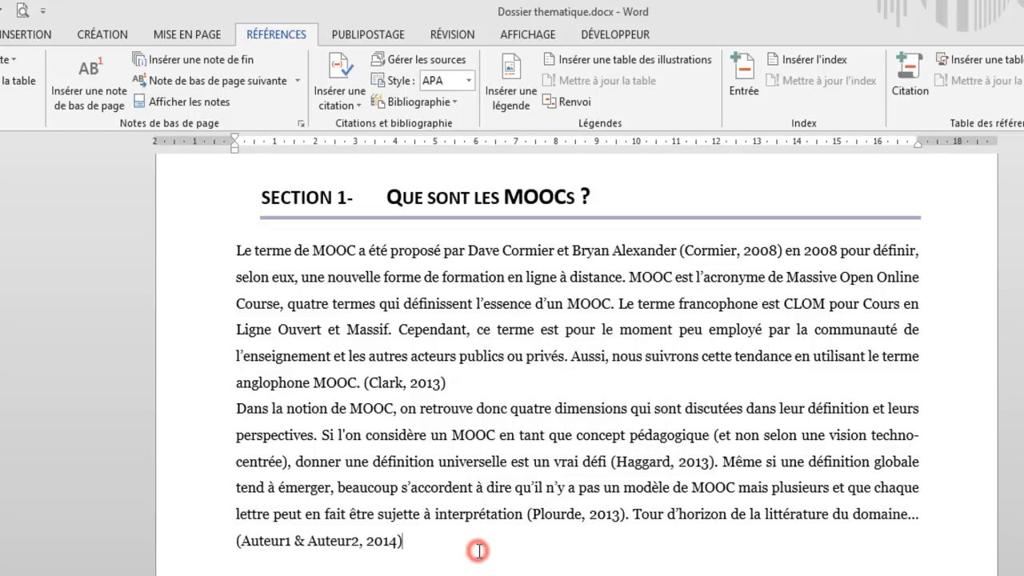
Insert the predefined "Bibliographie" reference list on the empty line below the last citation and look through its entries.
{"action": "left_click", "coordinate": [286, 569]}
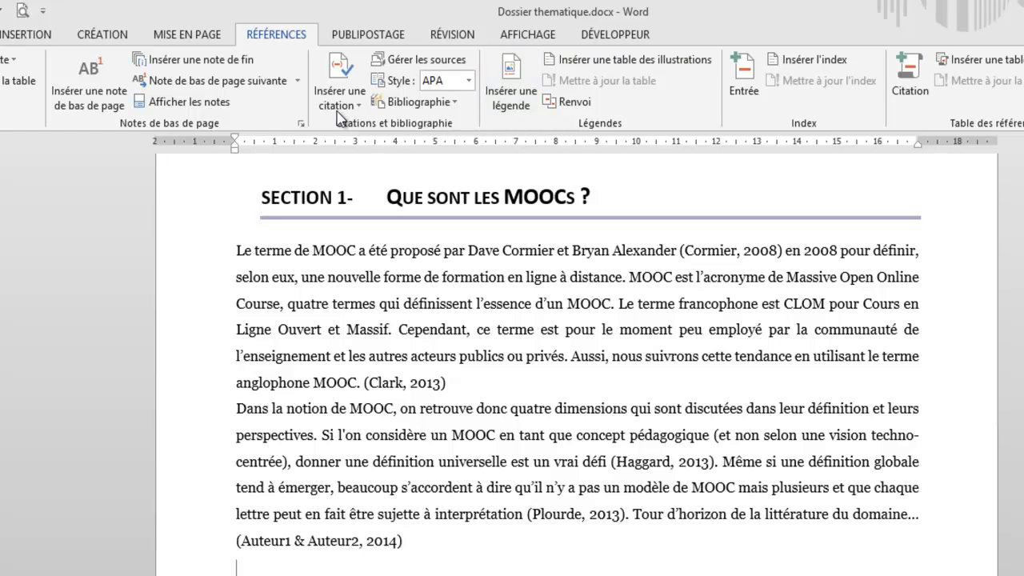
{"action": "left_click", "coordinate": [453, 104]}
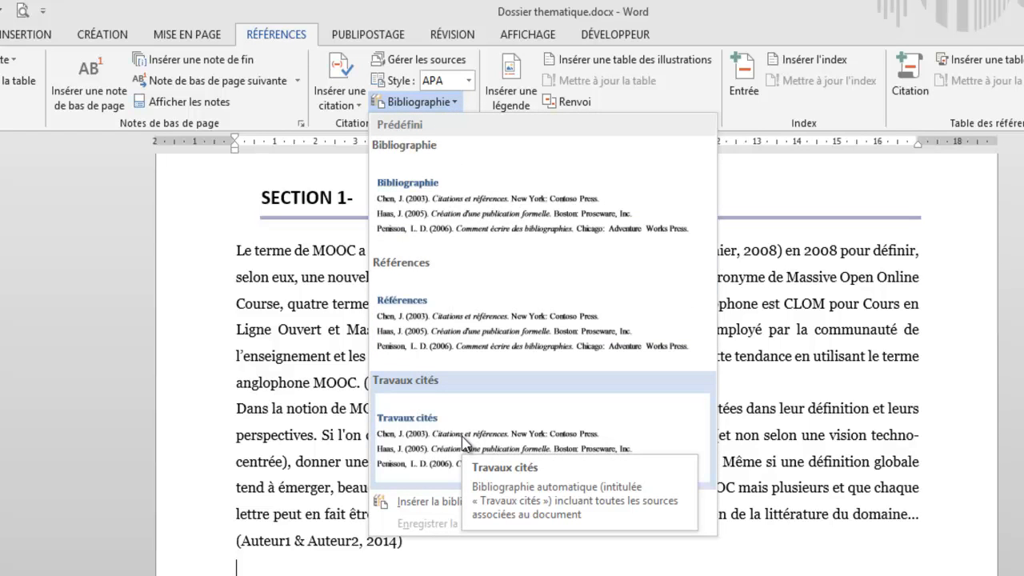
{"action": "left_click", "coordinate": [468, 220]}
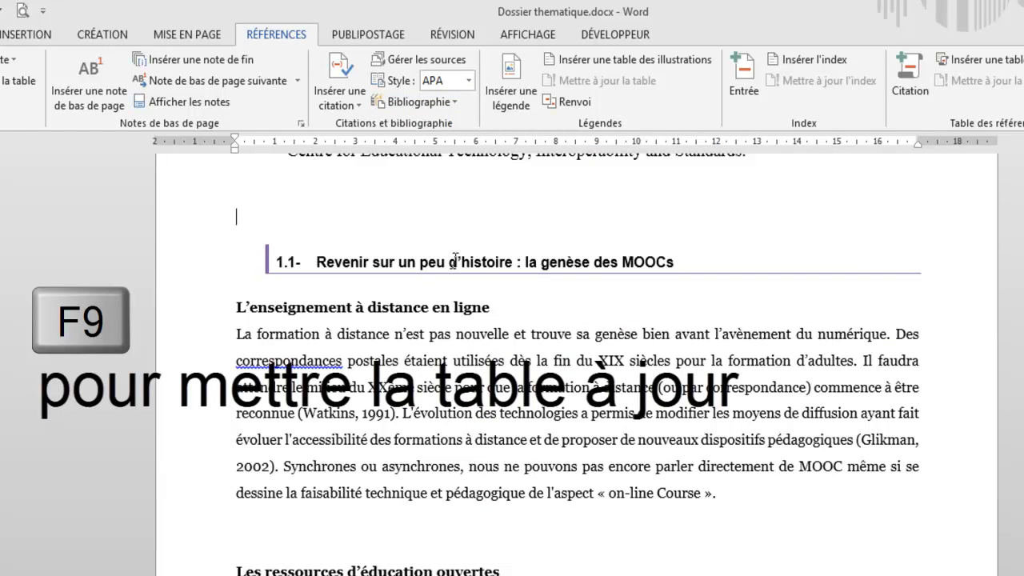
{"action": "scroll", "coordinate": [454, 258], "scroll_direction": "up", "scroll_amount": 6}
{"action": "scroll", "coordinate": [462, 268], "scroll_direction": "up", "scroll_amount": 9}
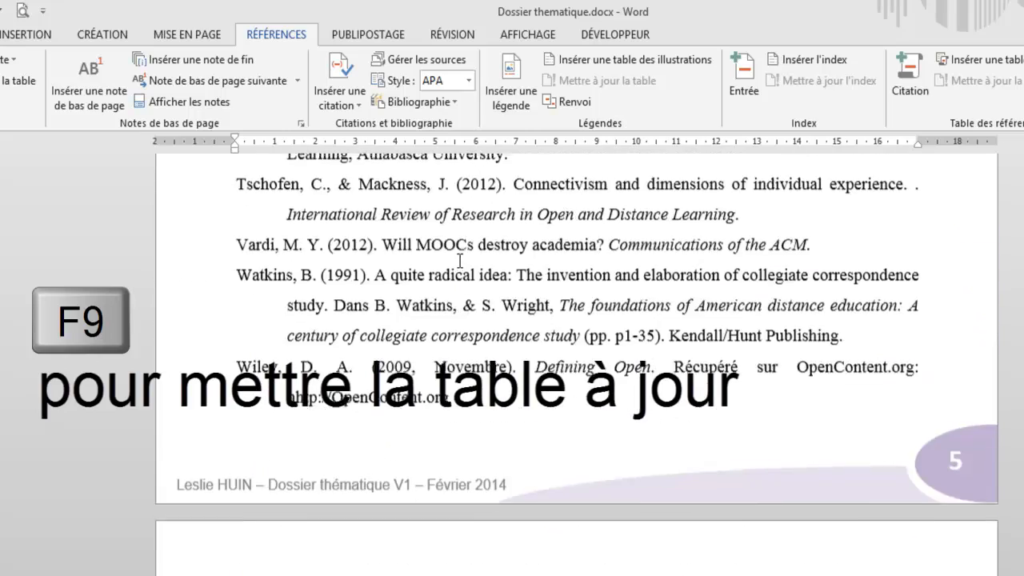
{"action": "scroll", "coordinate": [460, 261], "scroll_direction": "up", "scroll_amount": 10}
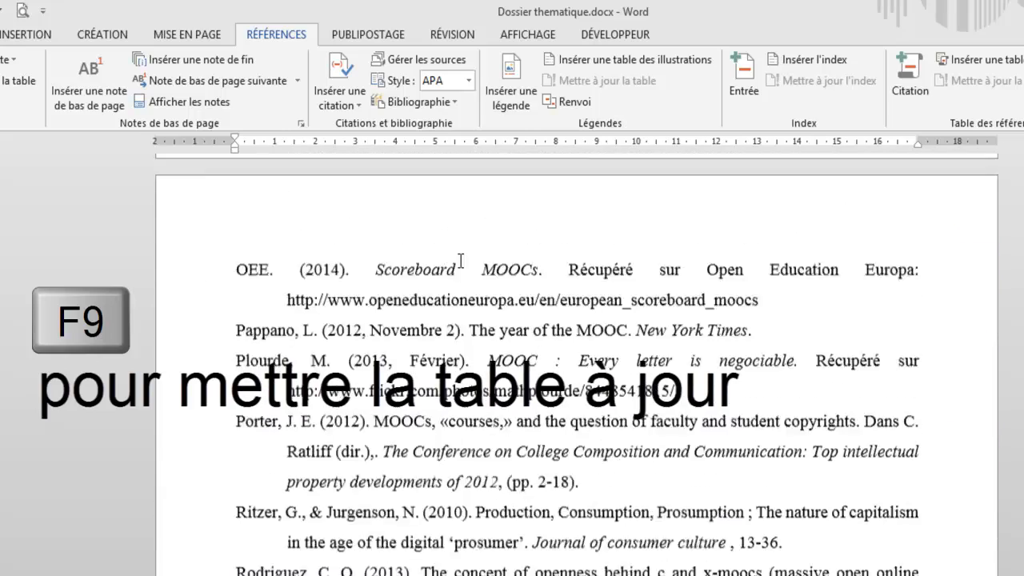
{"action": "scroll", "coordinate": [461, 260], "scroll_direction": "up", "scroll_amount": 7}
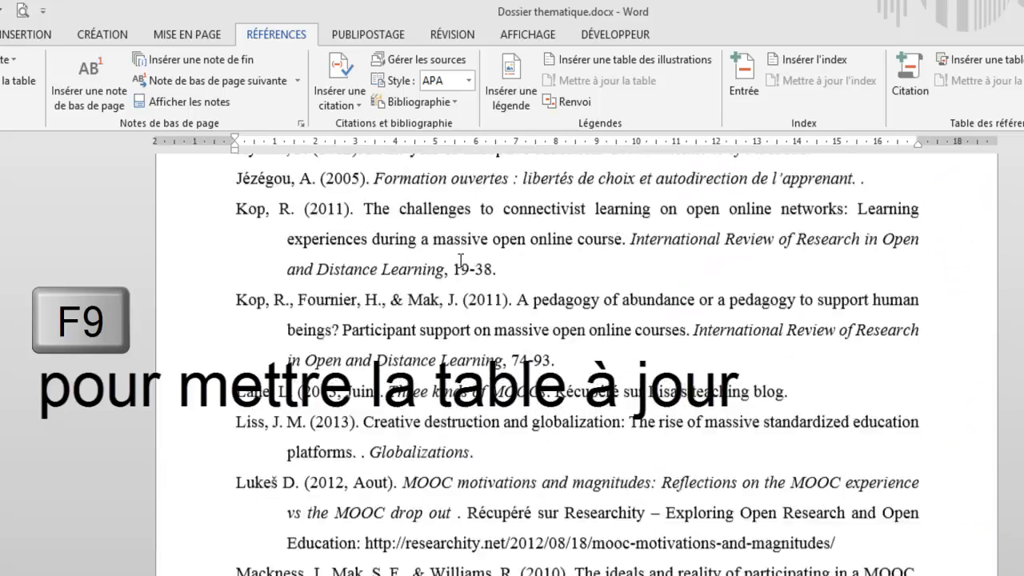